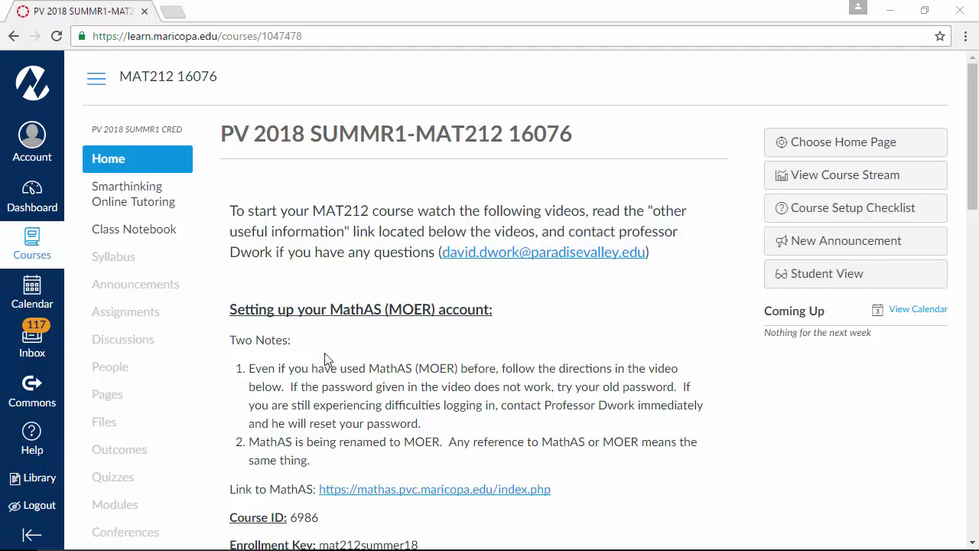
Step: Switch the MAT212 course to Student View and open its Class Notebook page
left_click(795, 280)
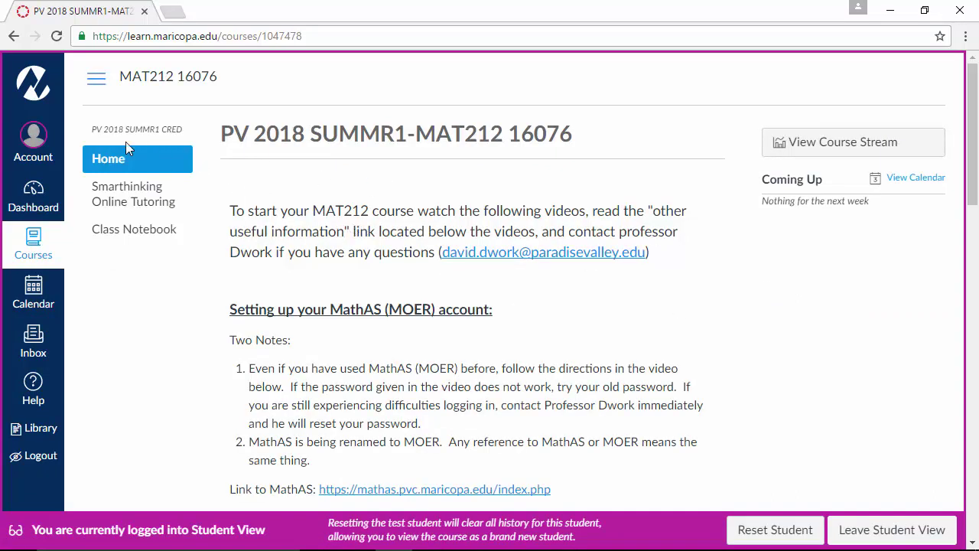
left_click(135, 240)
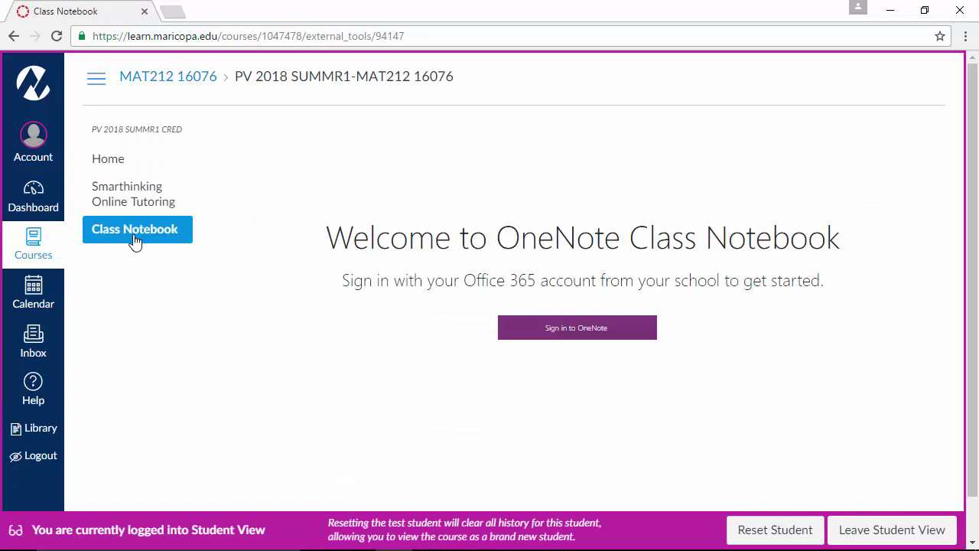
Step: Start the OneNote sign-in and enter the corrected school email address
left_click(558, 337)
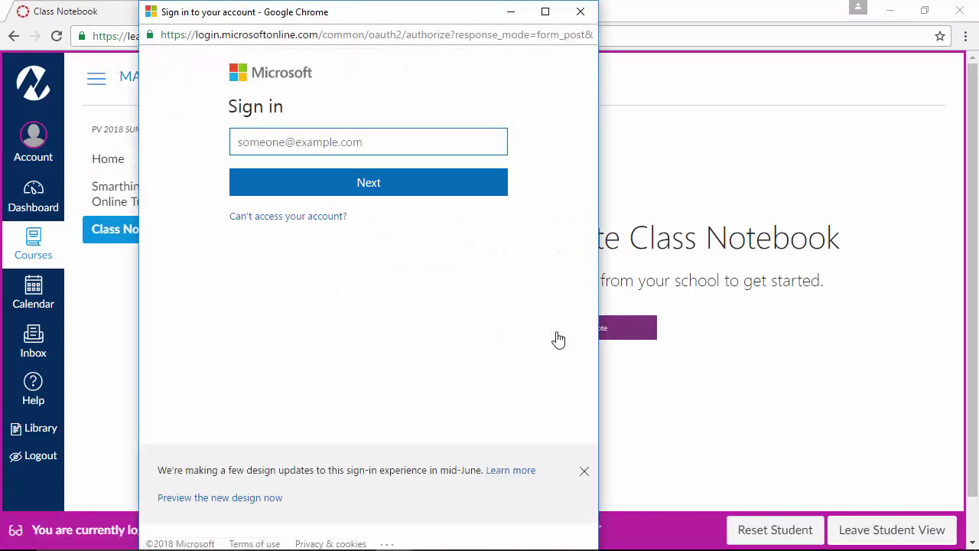
type("daveq")
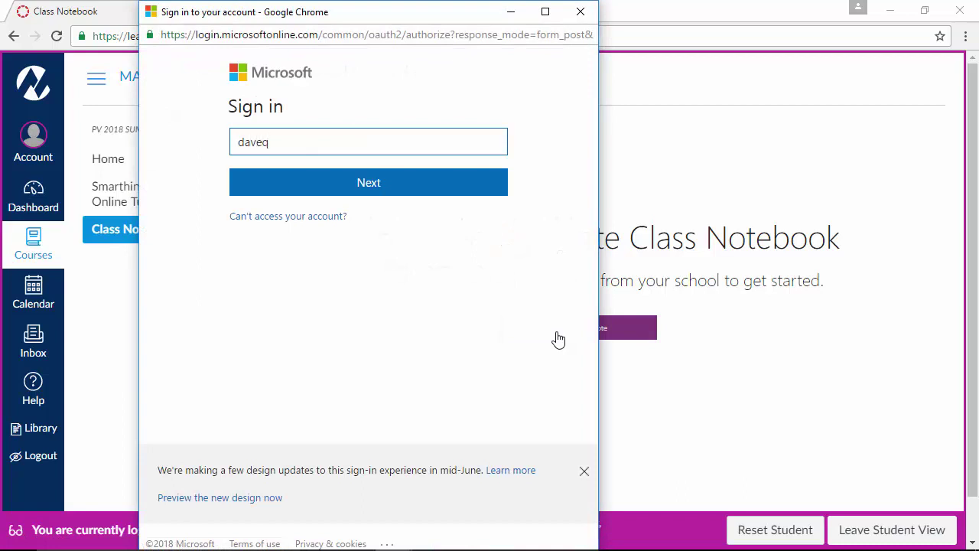
key("BackSpace")
key("BackSpace")
key("BackSpace")
key("BackSpace")
key("BackSpace")
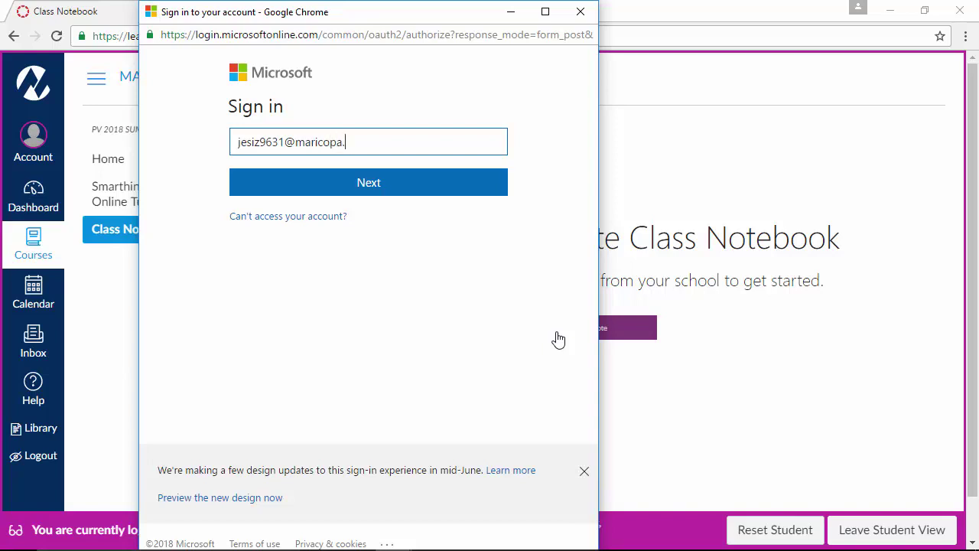
left_click(273, 142)
type("6")
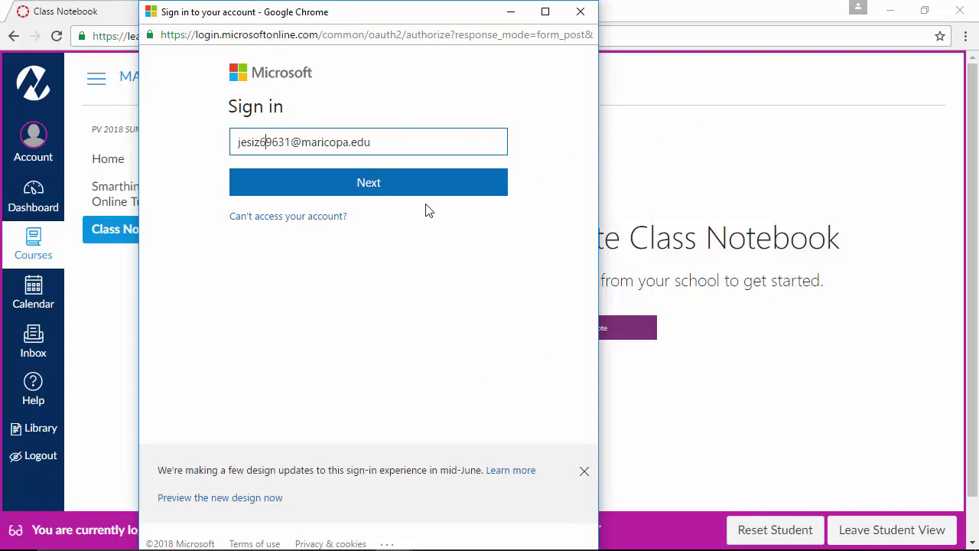
left_click(426, 192)
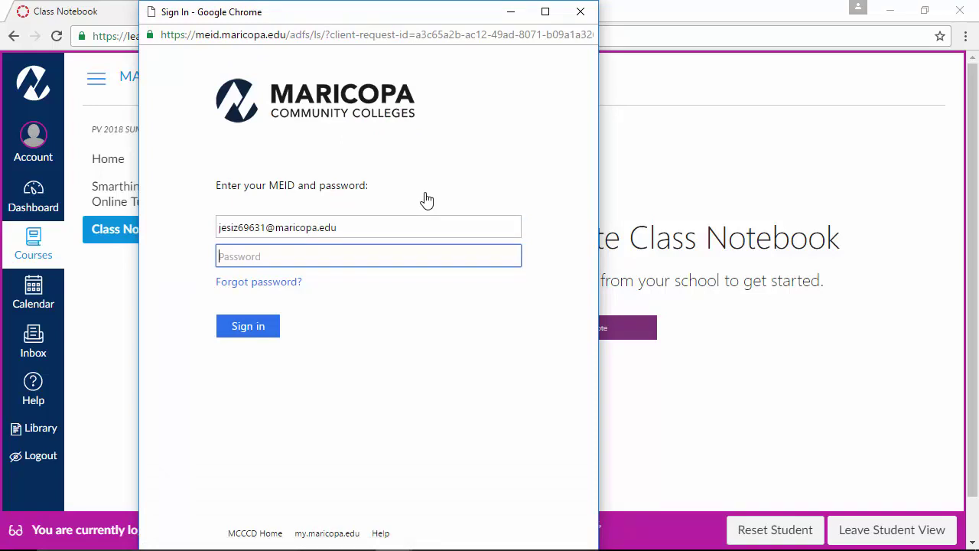
Step: Enter the account password to sign in, declining to stay signed in
type("••••")
key("BackSpace")
key("BackSpace")
key("BackSpace")
key("BackSpace")
type("•••")
key("BackSpace")
key("BackSpace")
key("BackSpace")
type("••••••••••")
key("Return")
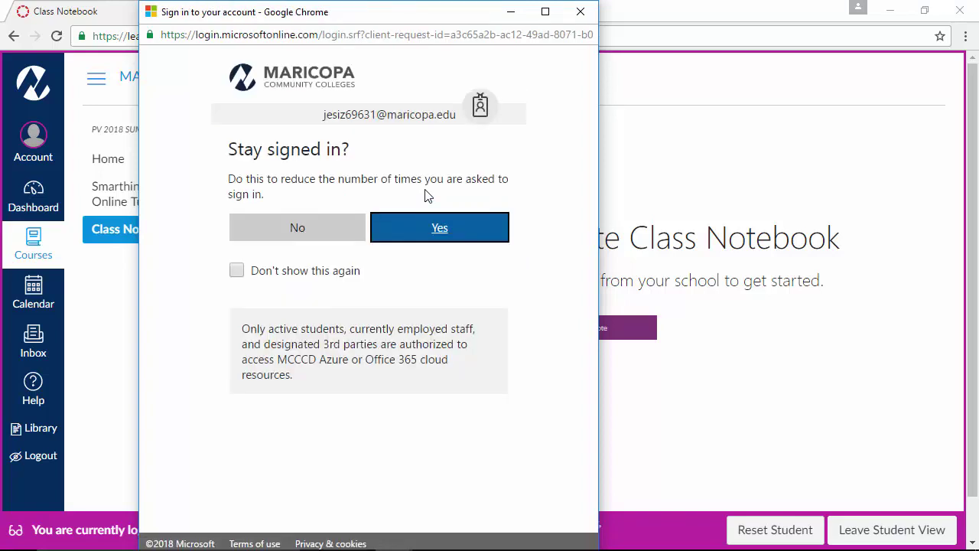
left_click(332, 229)
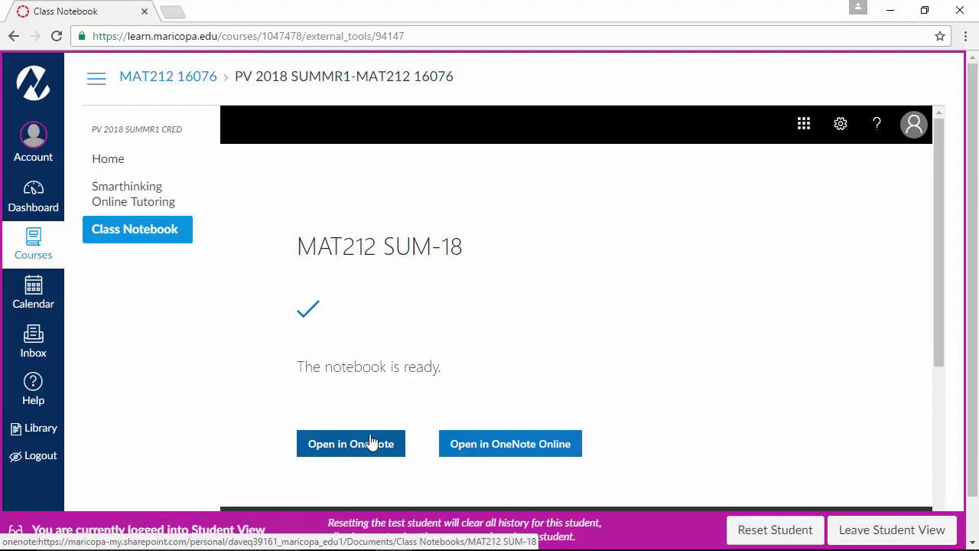
Step: Open the ready MAT212 SUM-18 notebook in OneNote Online
left_click(524, 450)
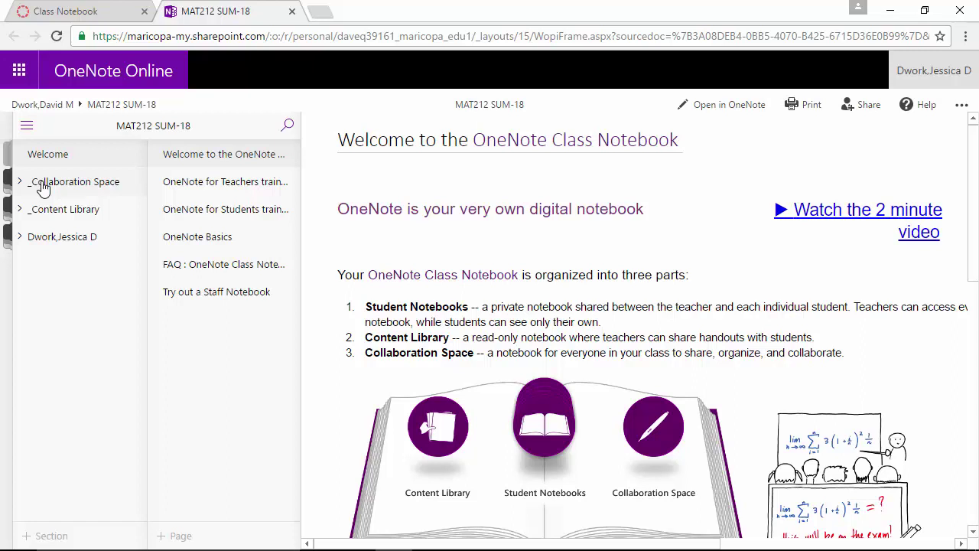
Step: Browse the _Collaboration Space and _Content Library sections, then open the student's Class Notes section
left_click(42, 188)
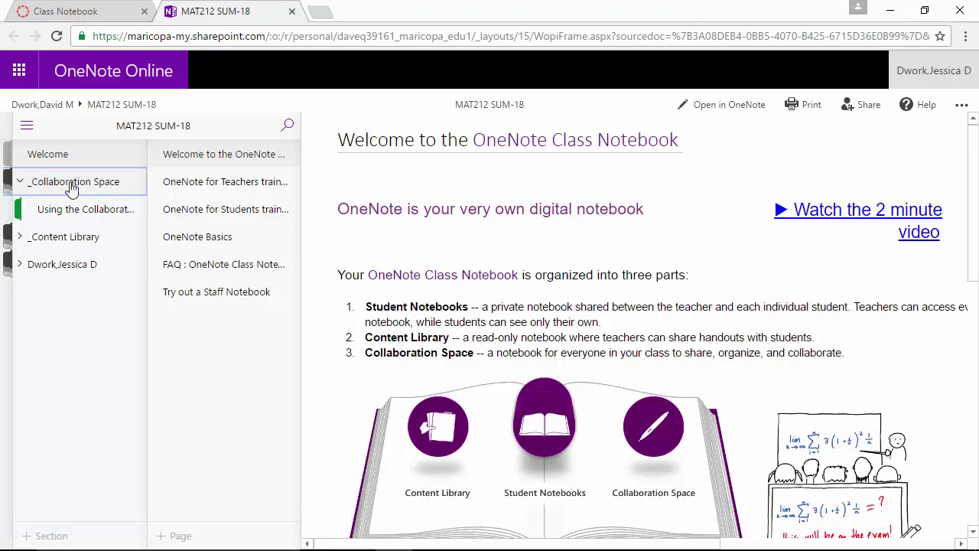
left_click(76, 214)
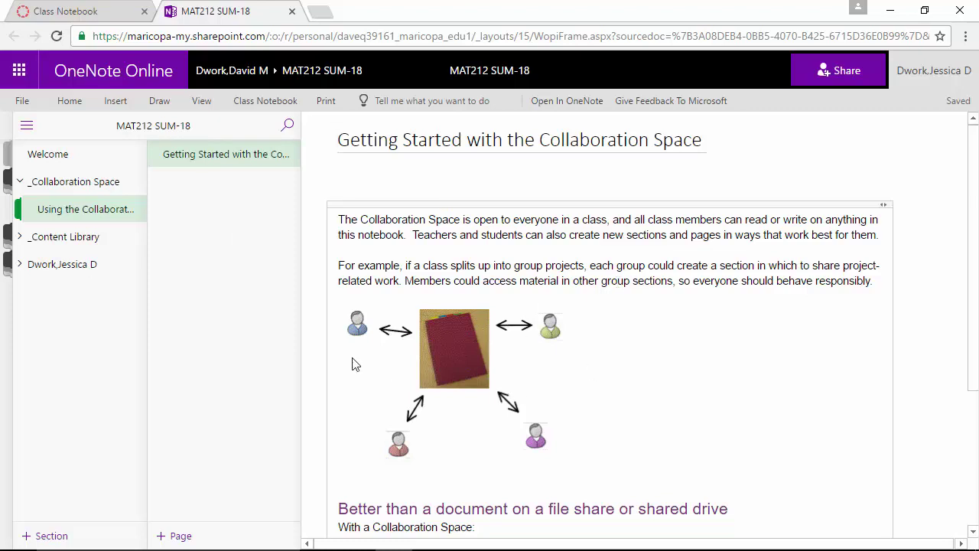
left_click(45, 242)
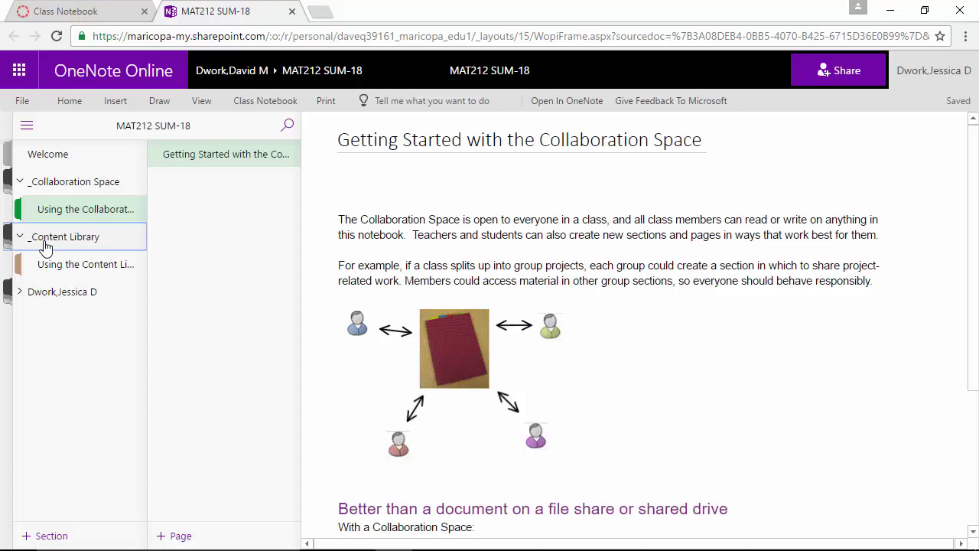
left_click(84, 265)
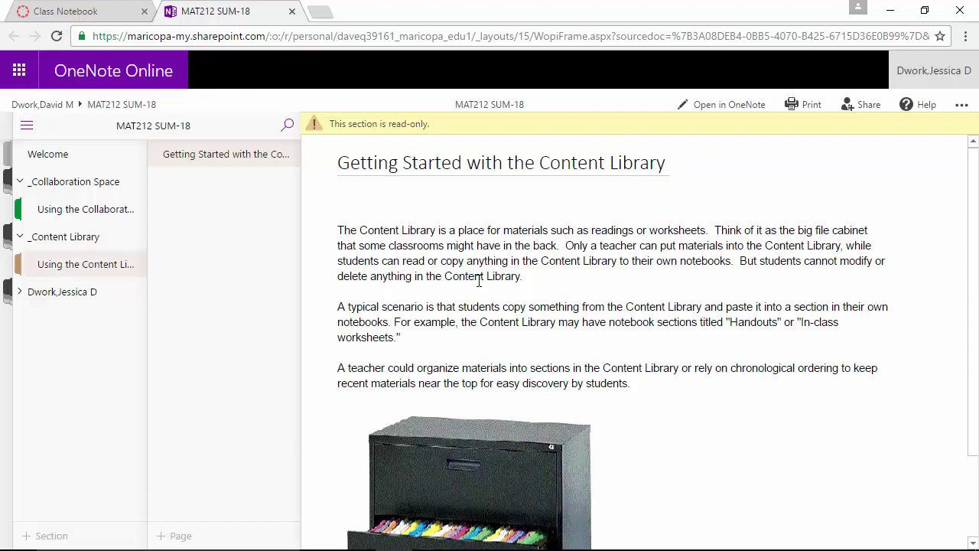
left_click(63, 294)
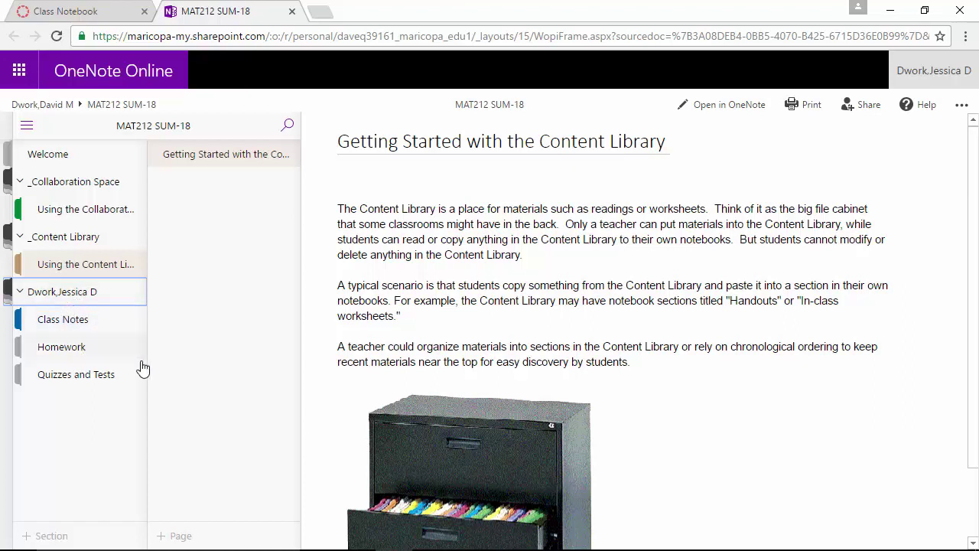
left_click(71, 322)
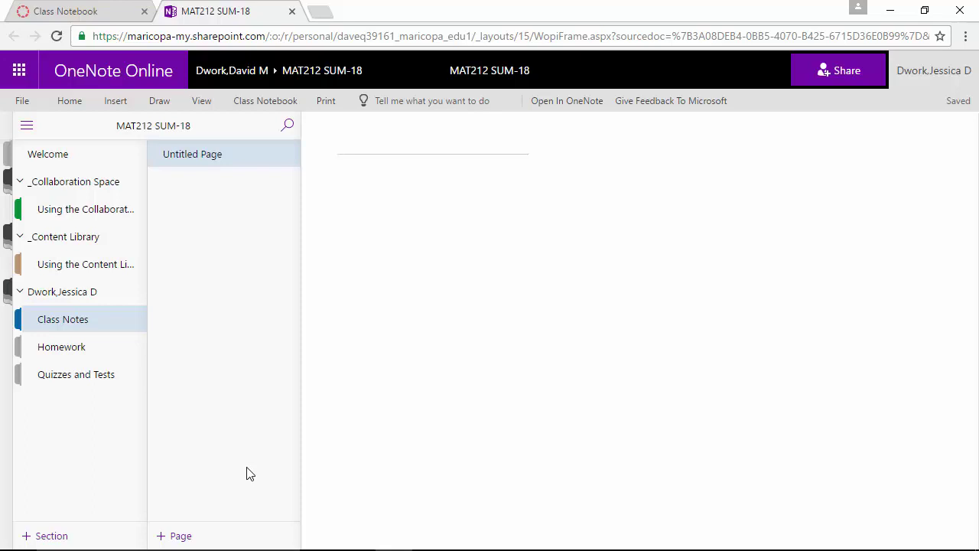
Step: Title the page 'Notes 2.1', add a second page 'Notes 2.2', and return to Notes 2.1
type("Notes ")
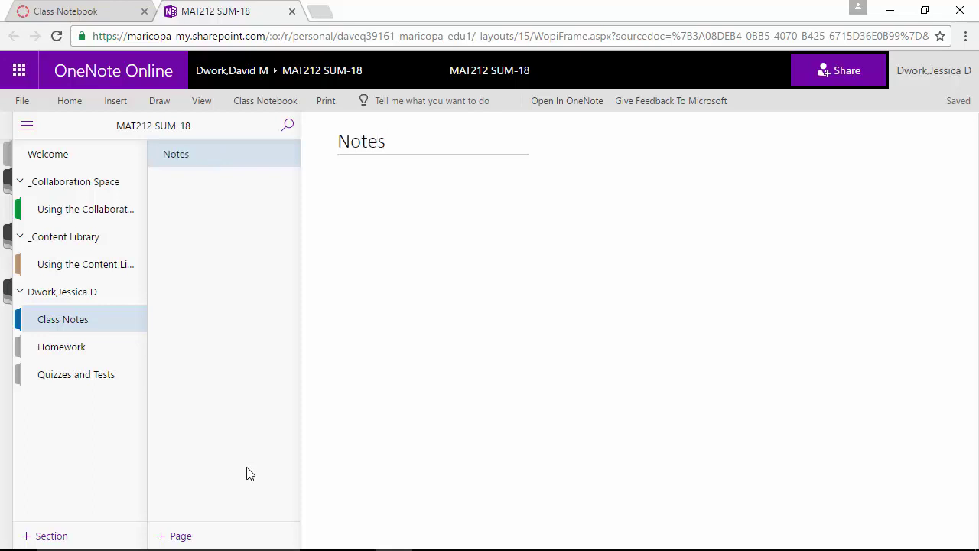
type("2.1")
left_click(176, 536)
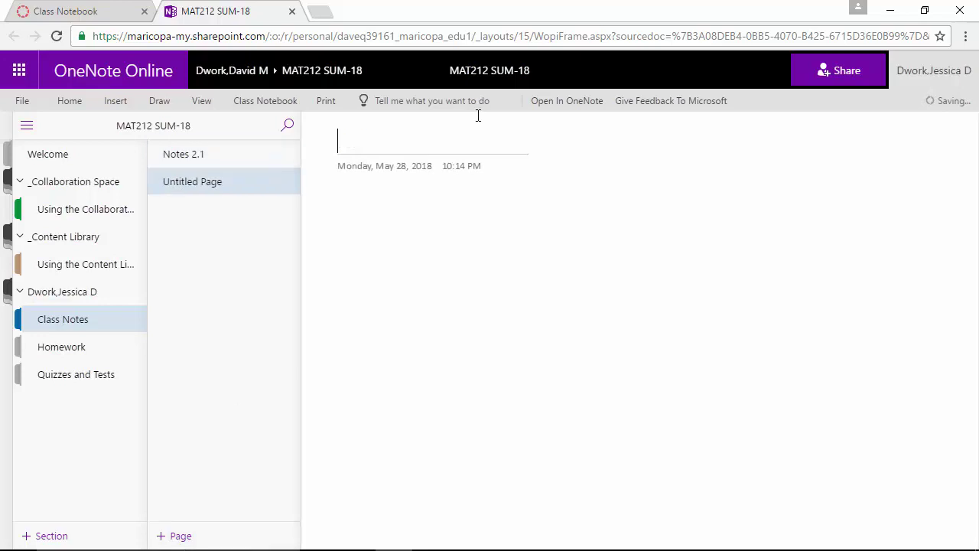
type("Notes 2.2")
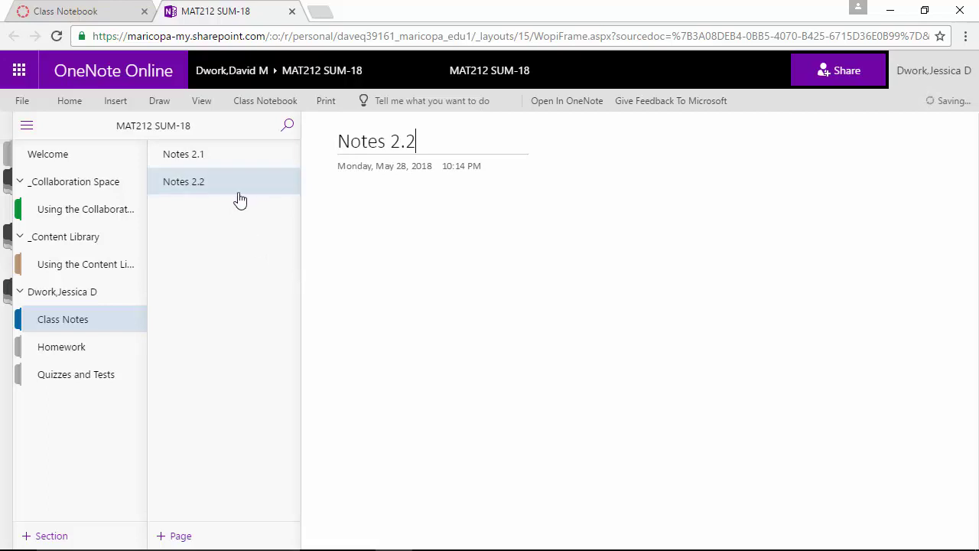
left_click(205, 164)
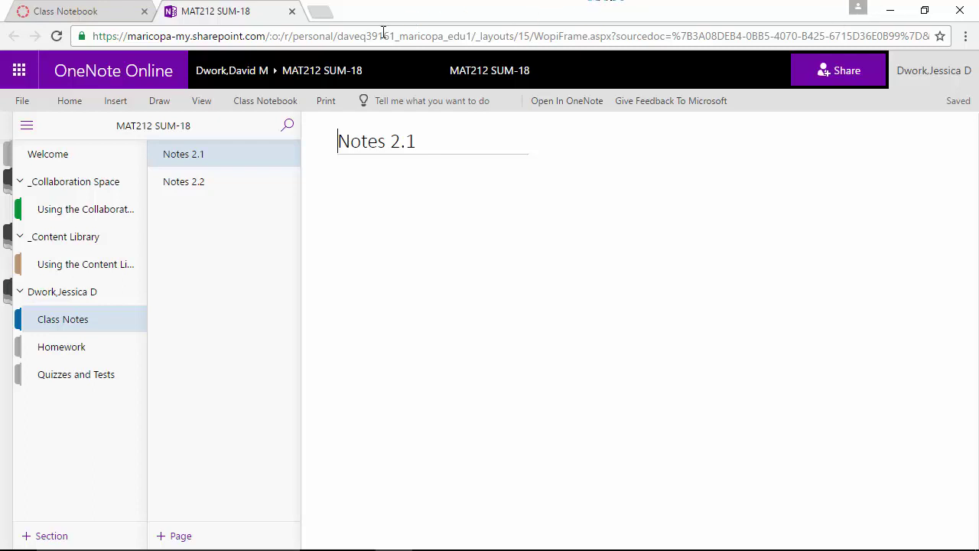
left_click(117, 101)
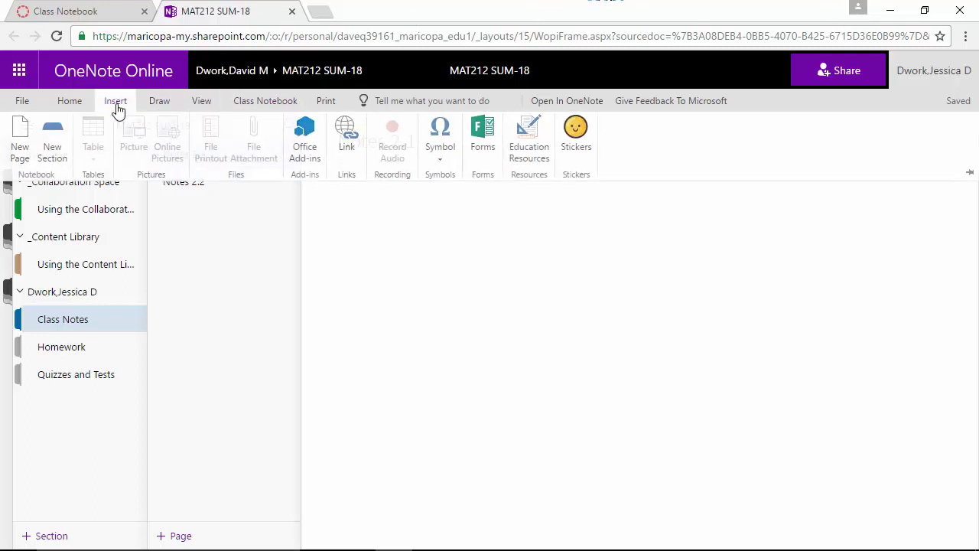
left_click(354, 248)
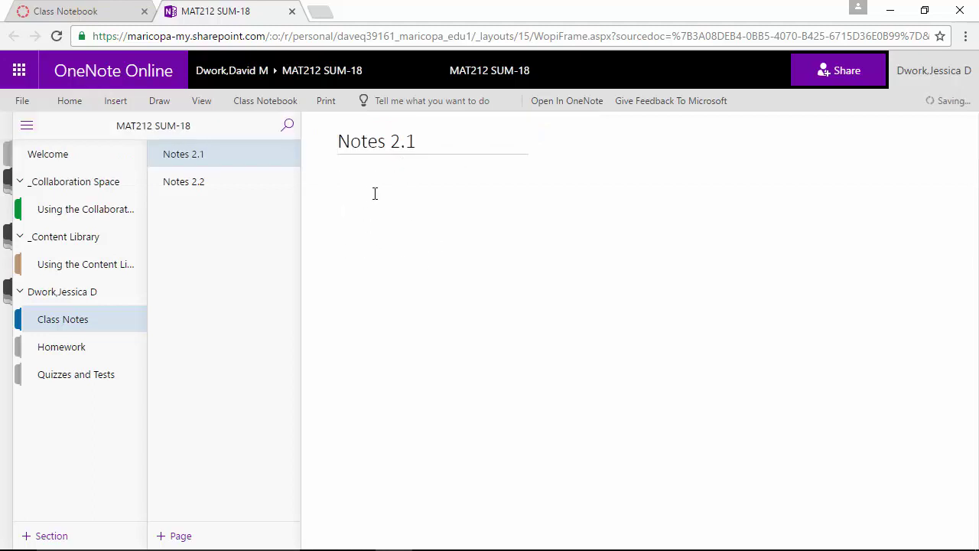
left_click(128, 104)
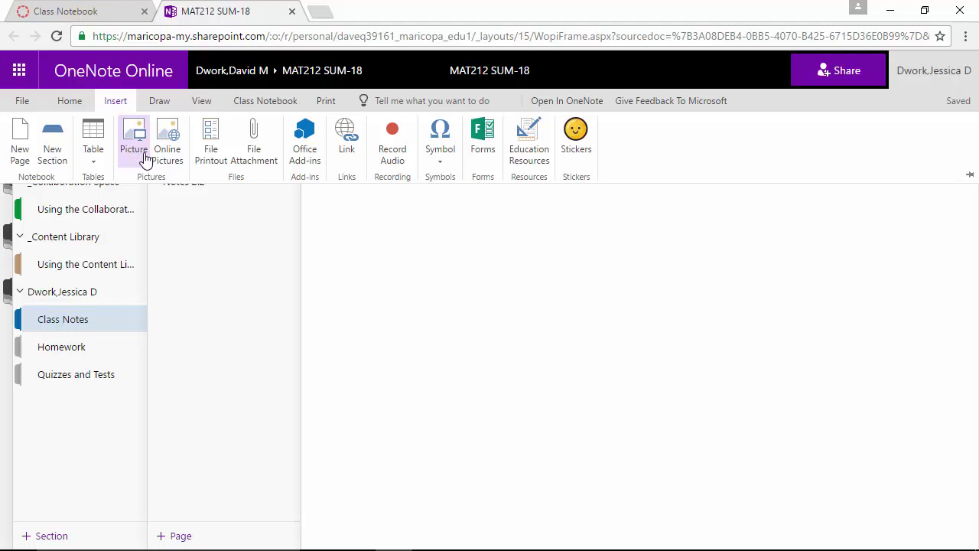
left_click(214, 154)
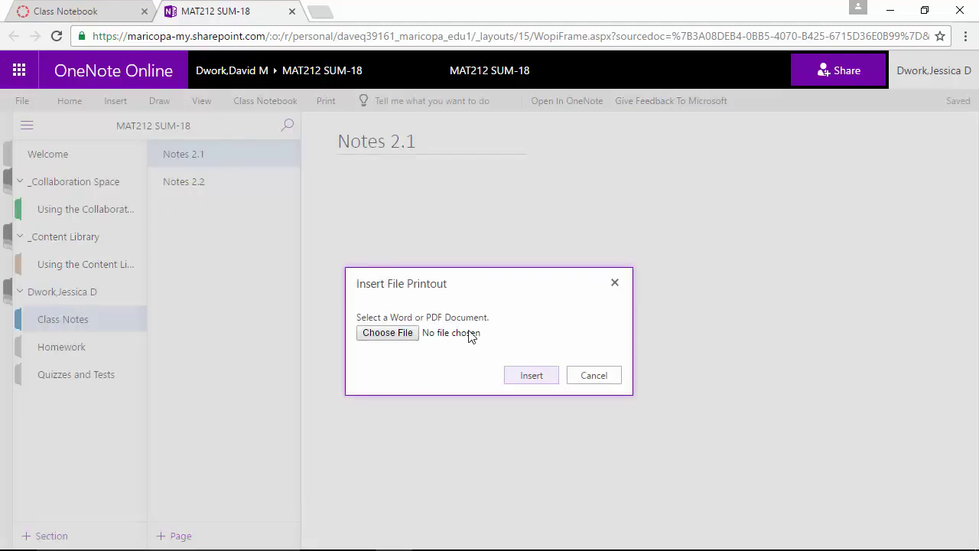
left_click(582, 379)
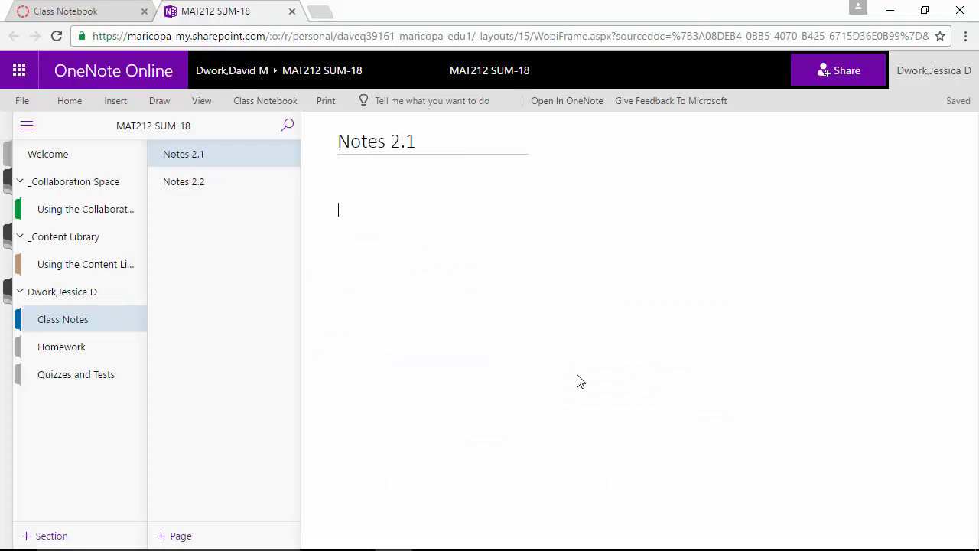
left_click(115, 102)
Step: Insert the Desktop picture 'white space.JPG' onto the Notes 2.1 page
left_click(135, 126)
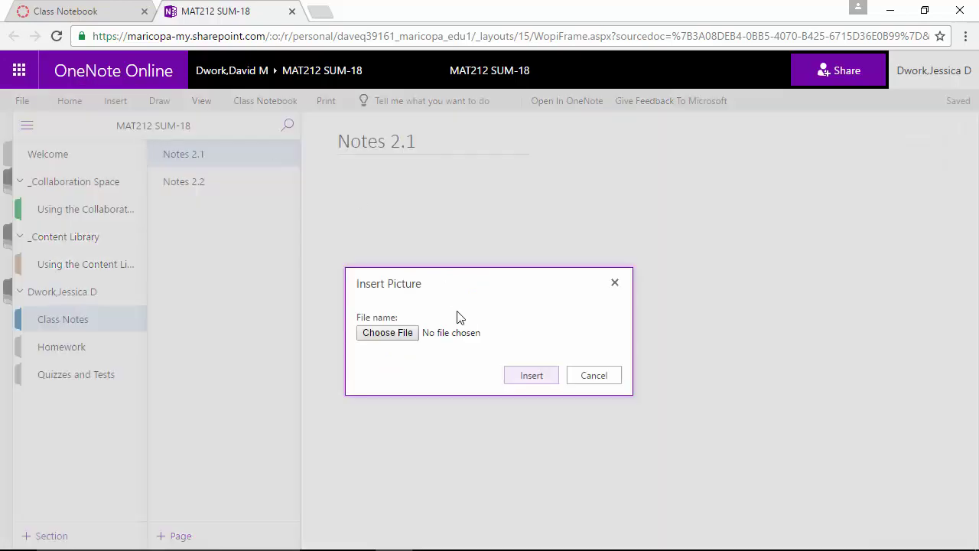
left_click(387, 333)
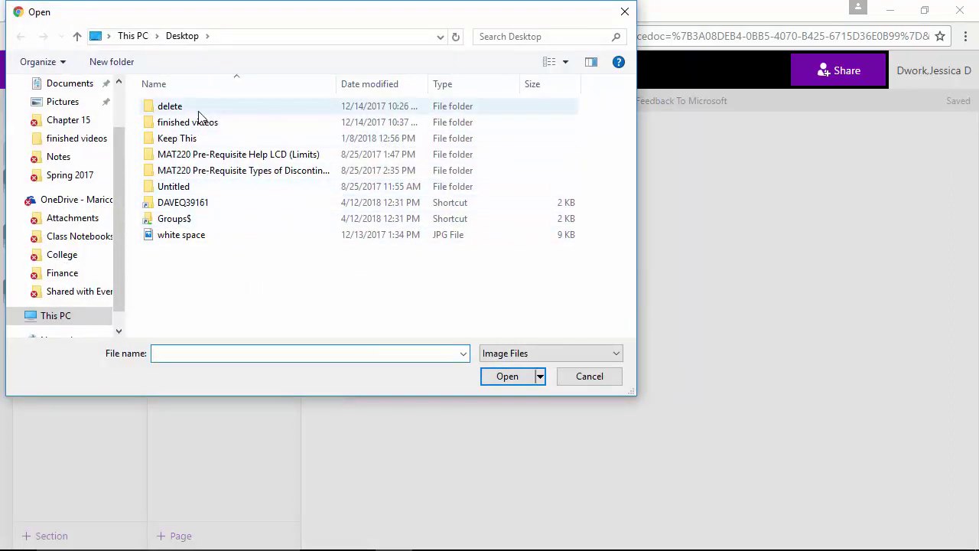
left_click(54, 103)
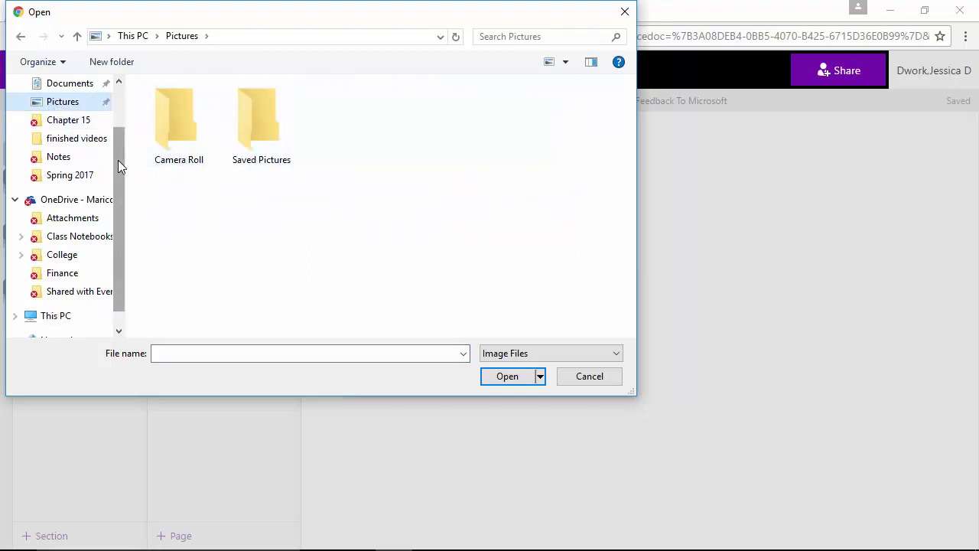
left_click_drag(119, 162, 111, 107)
left_click(80, 107)
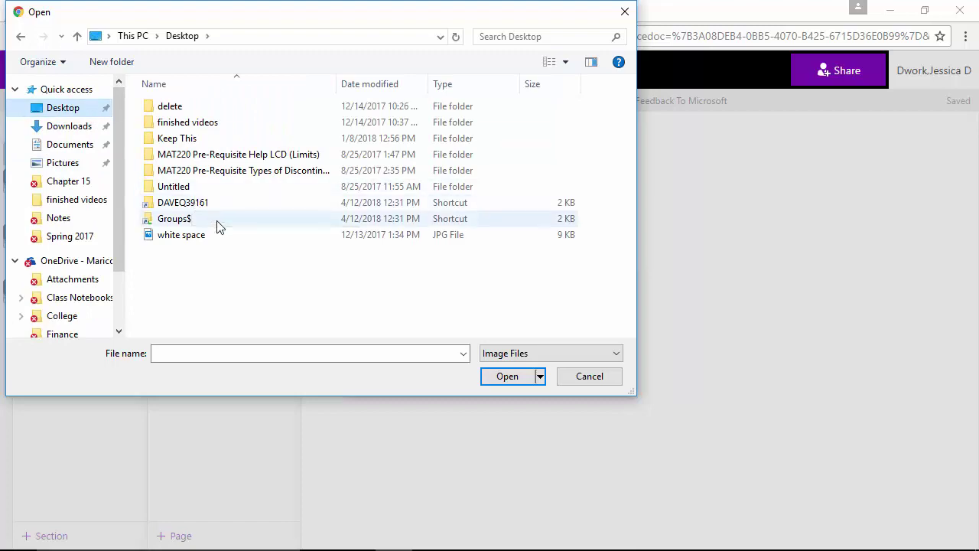
left_click(184, 240)
double_click(183, 239)
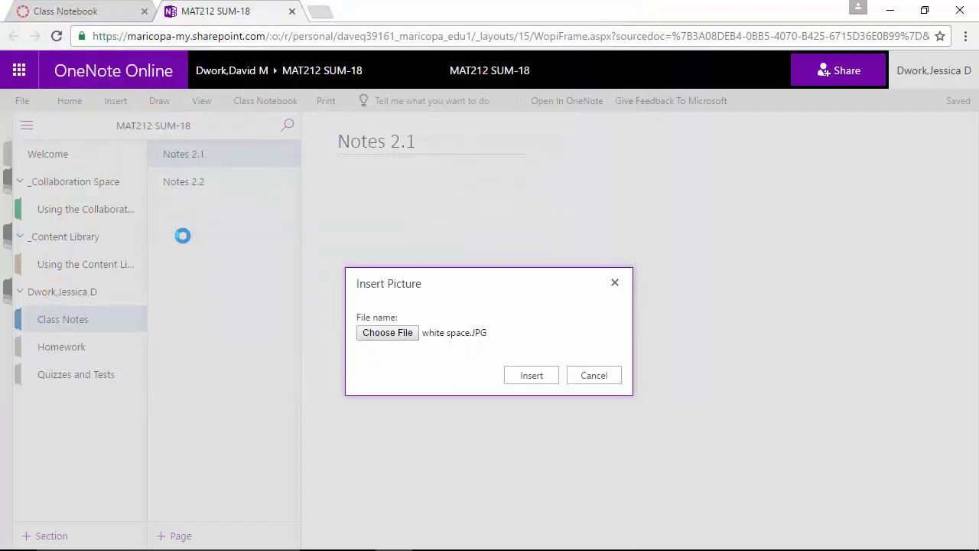
left_click(531, 376)
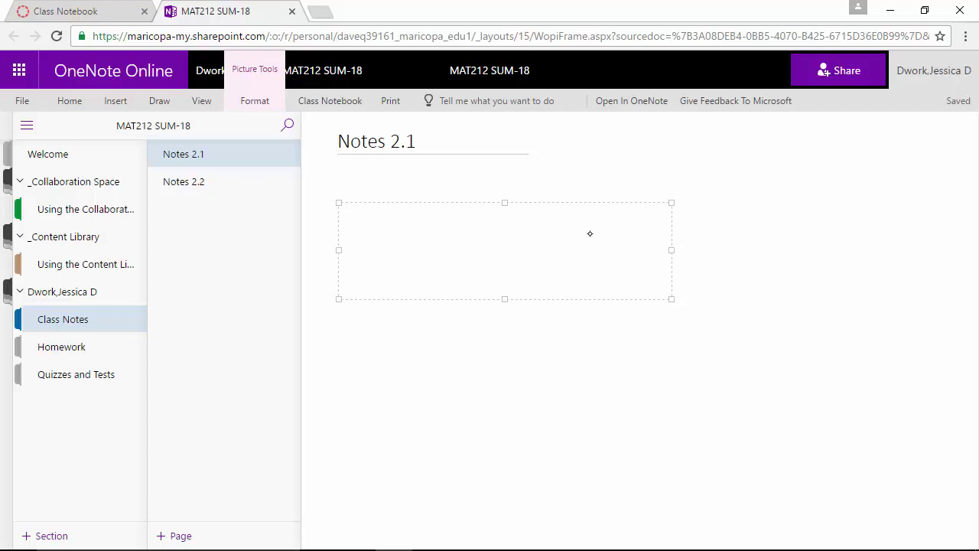
left_click(160, 101)
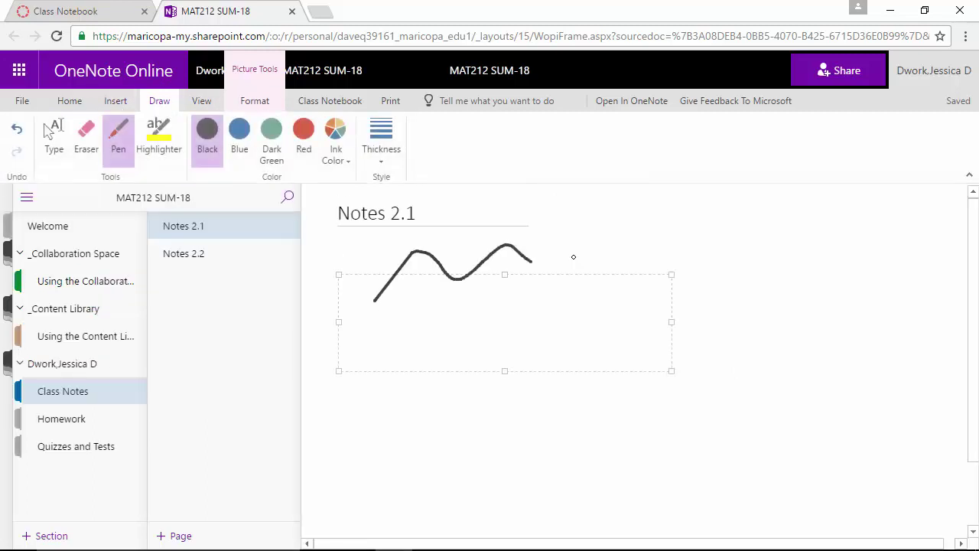
Step: Extend the wavy ink line, handwrite 'Good' below it, then open Quizzes and Tests
left_click_drag(573, 255, 619, 244)
mouse_move(551, 387)
left_mouse_down()
mouse_move(540, 435)
mouse_move(539, 418)
left_mouse_up()
mouse_move(571, 415)
left_mouse_down()
mouse_move(574, 427)
mouse_move(578, 415)
left_mouse_up()
left_click_drag(586, 415, 632, 420)
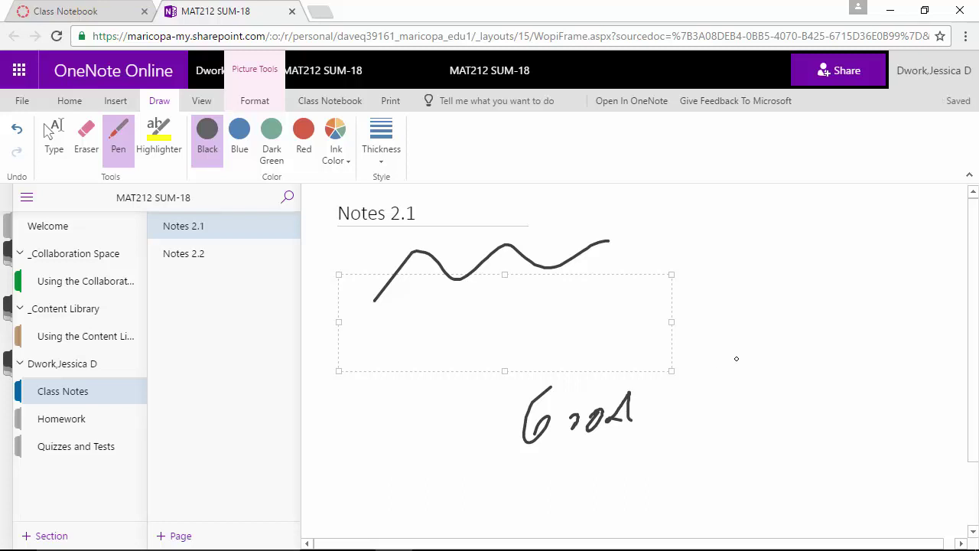
left_click(55, 456)
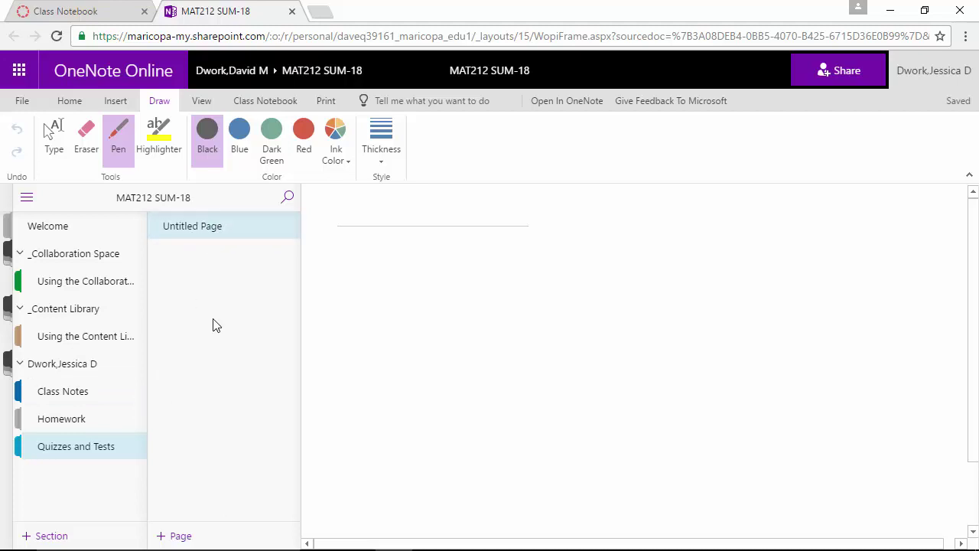
Step: Erase the two stray ink dots on the Untitled Page and switch back to the Type tool
left_click(396, 204)
left_click(73, 155)
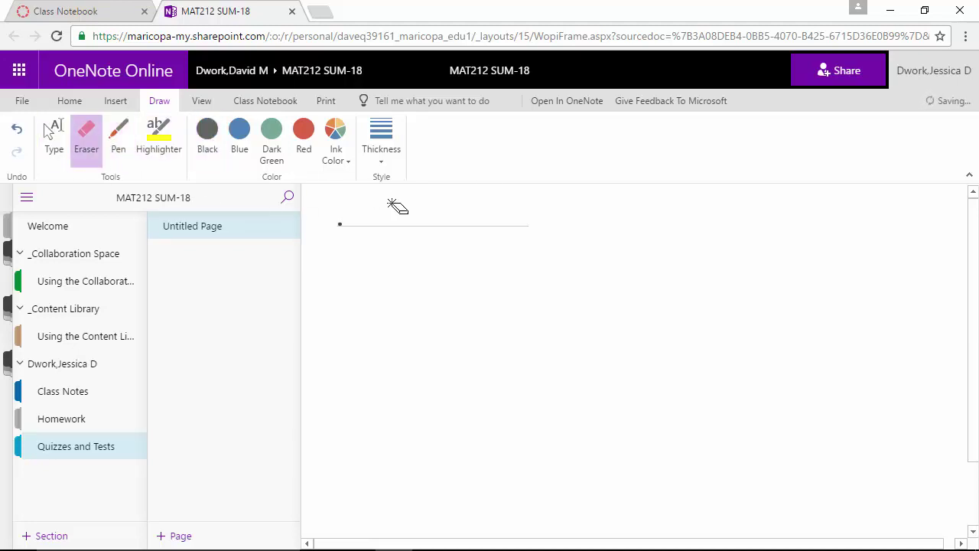
left_click(396, 204)
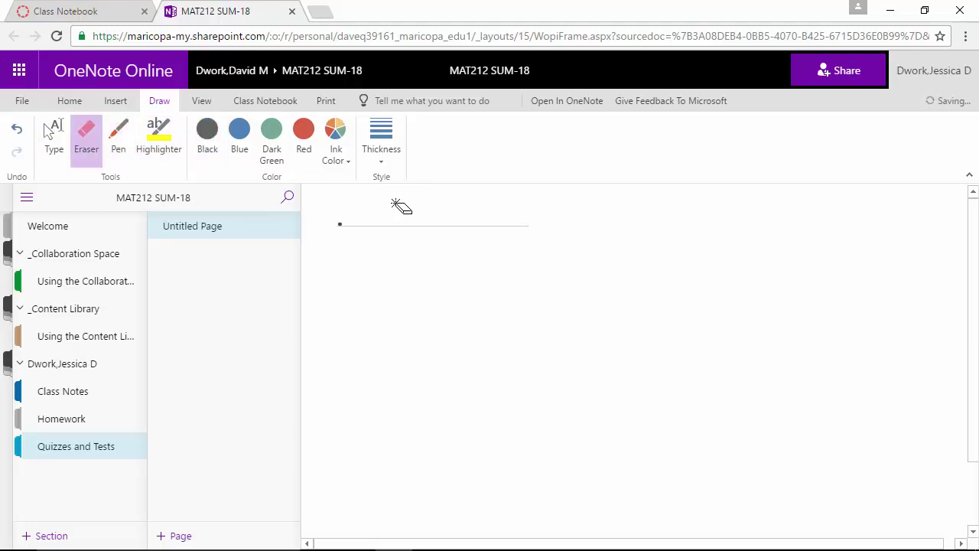
left_click(340, 225)
left_click(53, 136)
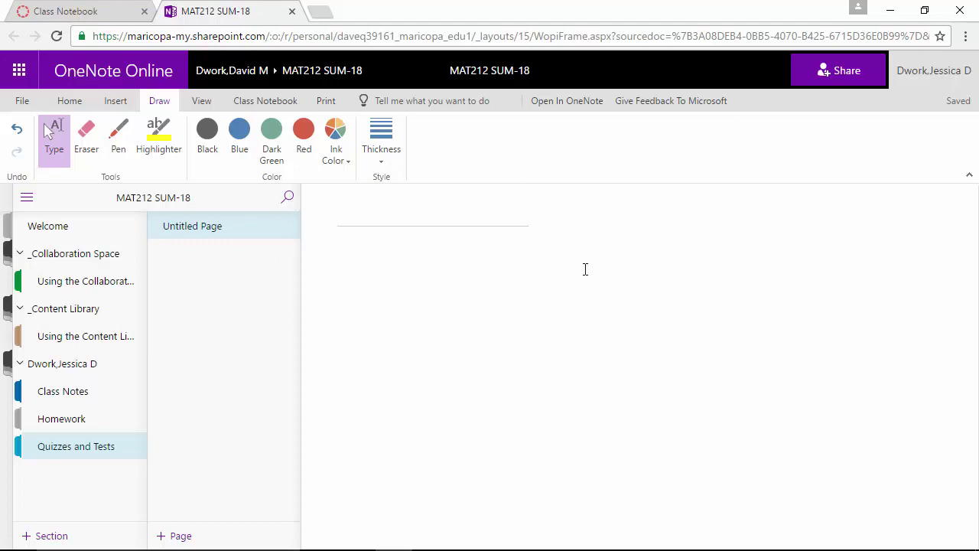
Step: Go to office365.com in a new Chrome tab
left_click(320, 12)
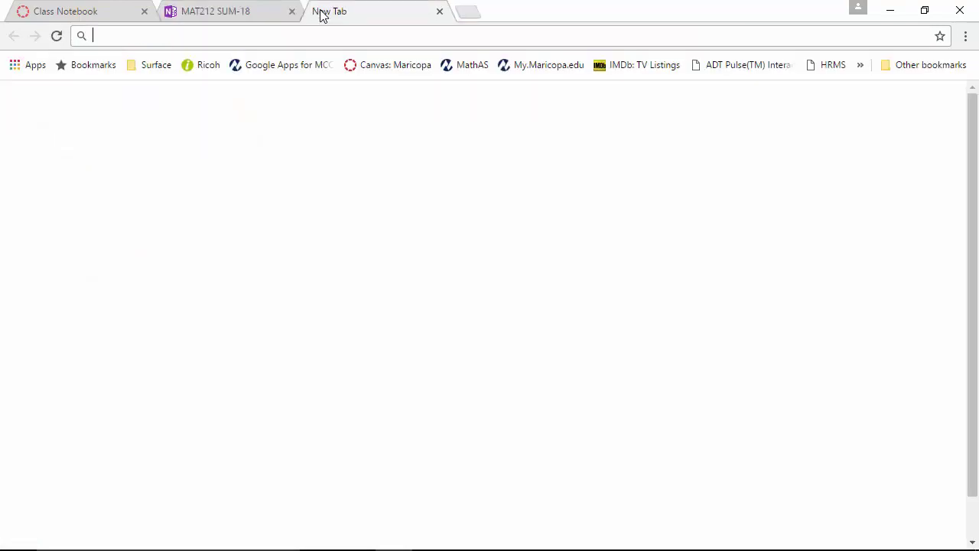
type("office")
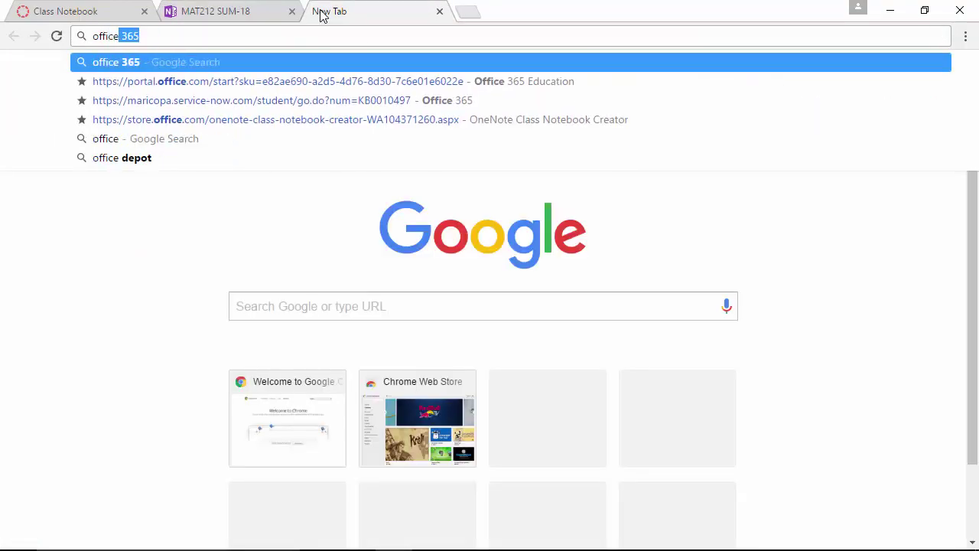
type("36")
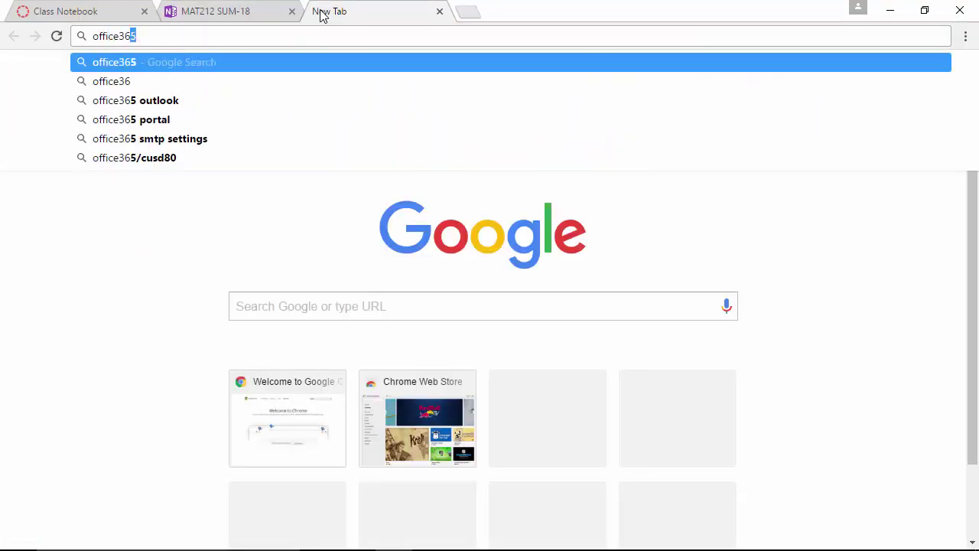
key("BackSpace")
type("5.com")
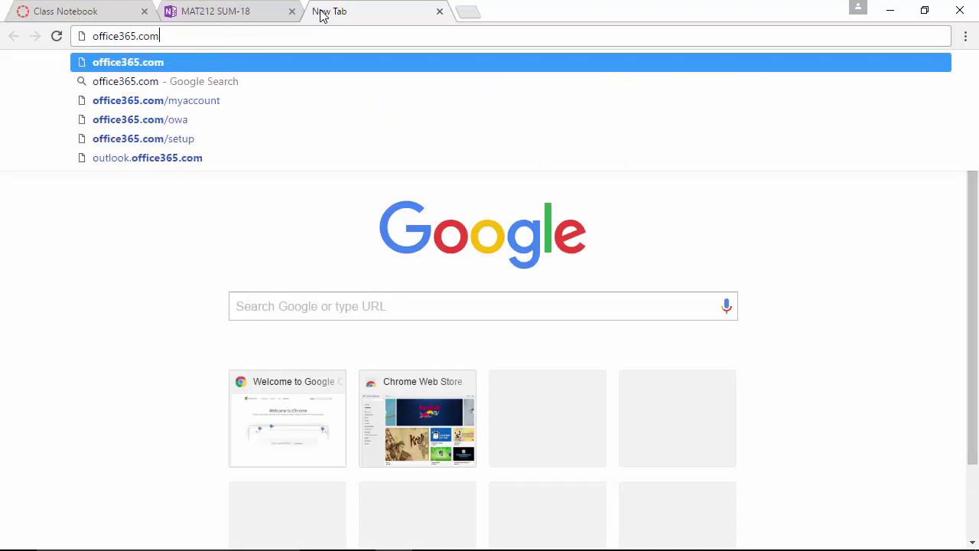
key("Return")
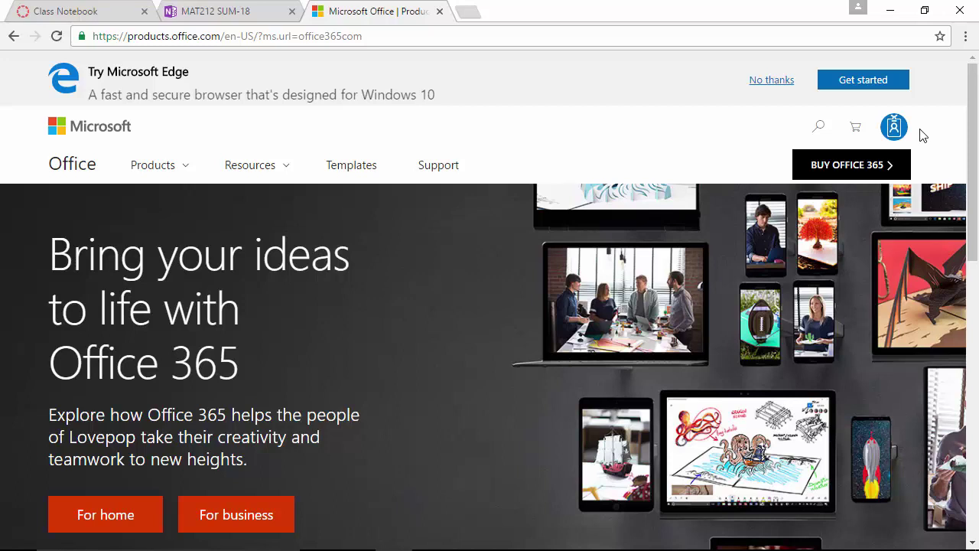
Step: Choose the Work, school or university account from the account menu to reach Office 365 home
left_click(895, 130)
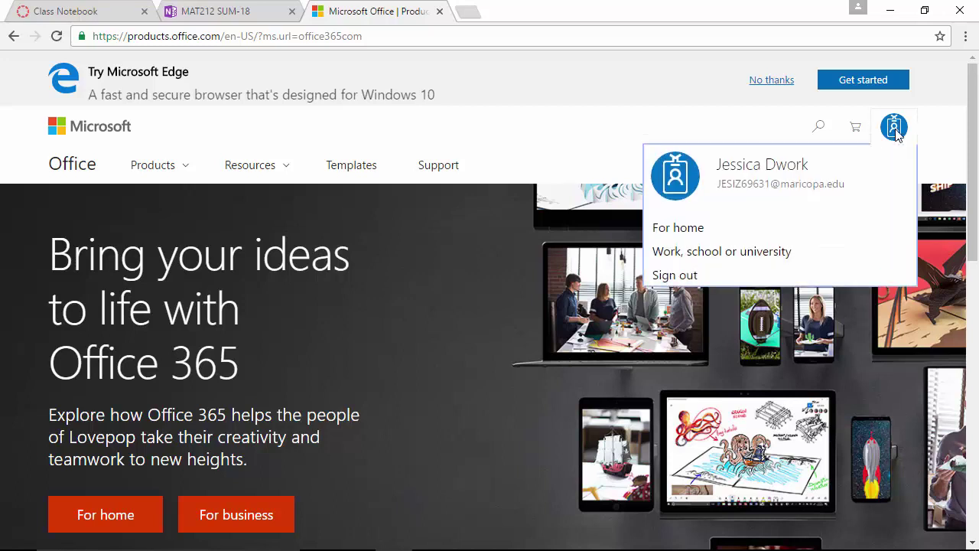
right_click(895, 131)
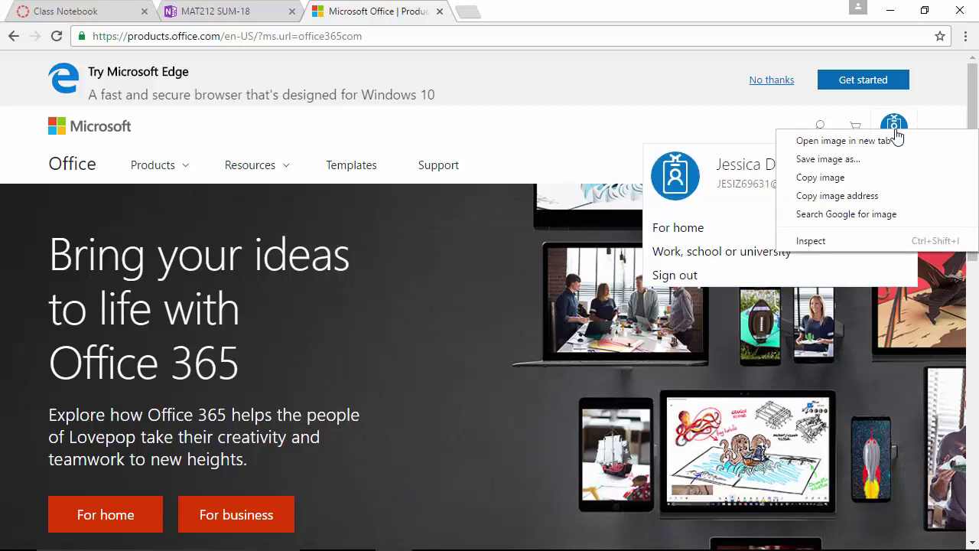
left_click(694, 145)
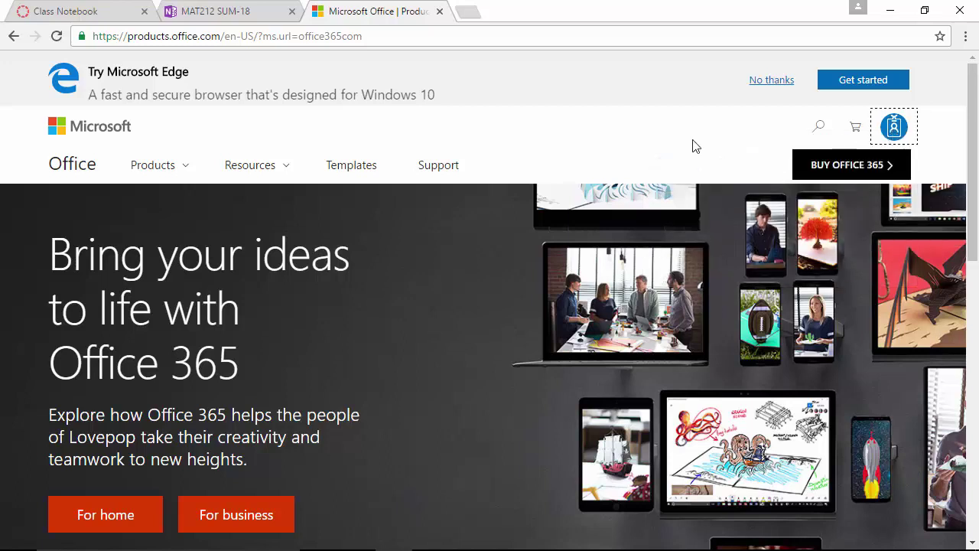
left_click(897, 126)
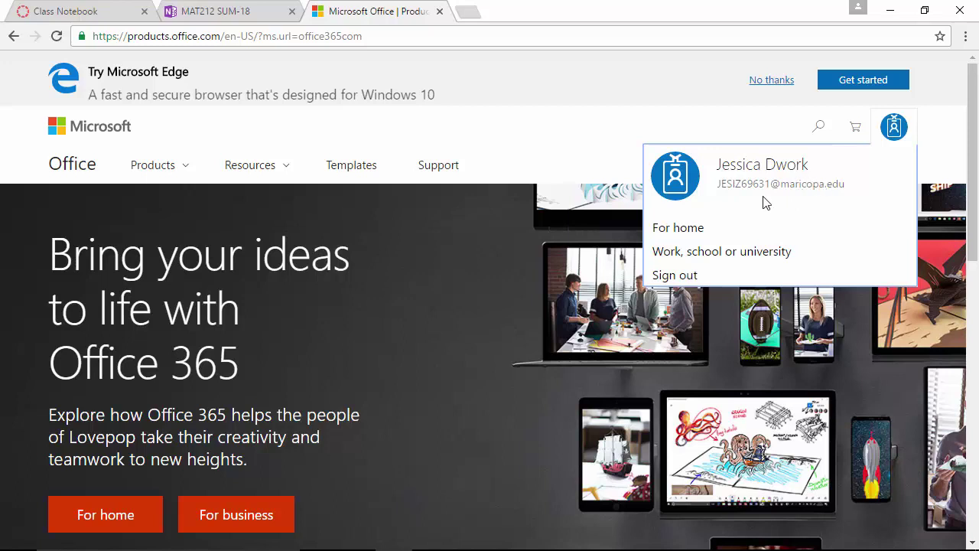
left_click(695, 260)
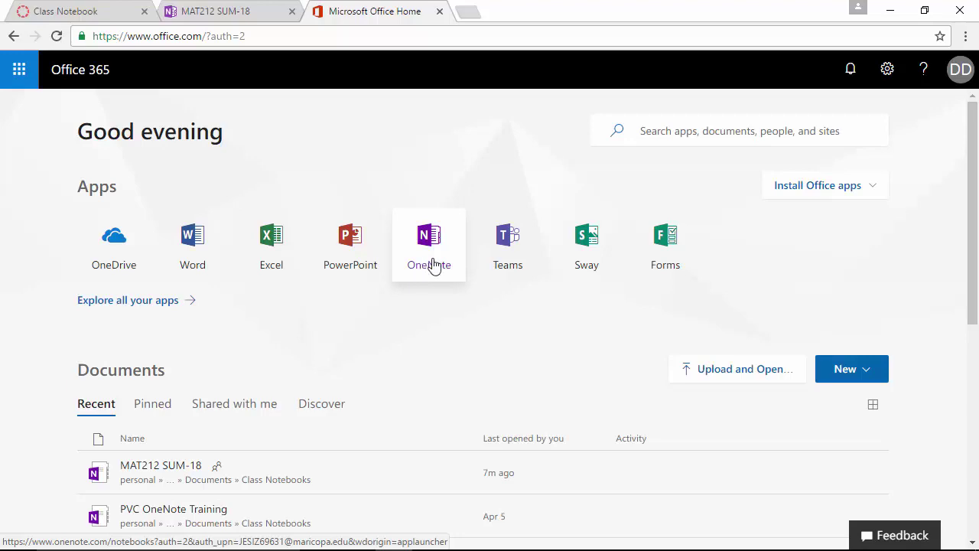
left_click(205, 9)
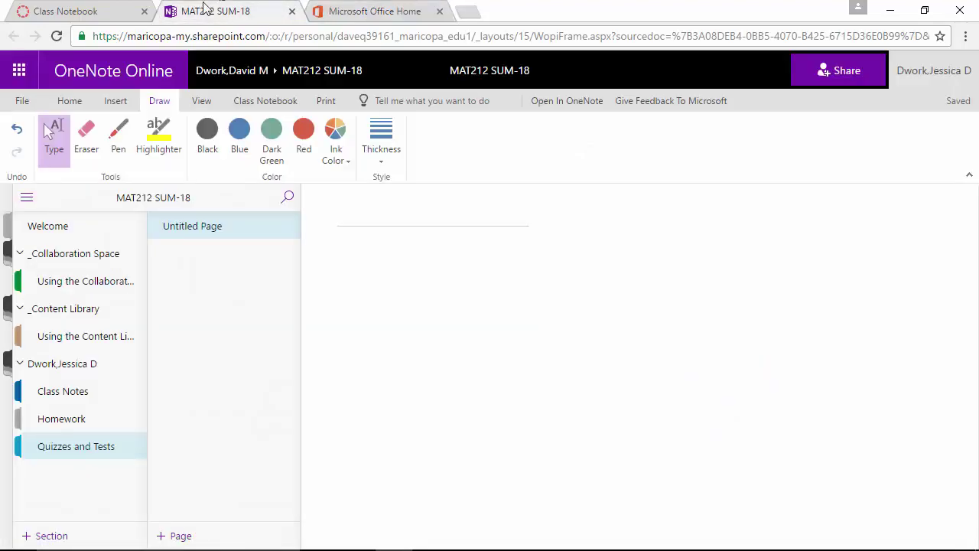
left_click(101, 10)
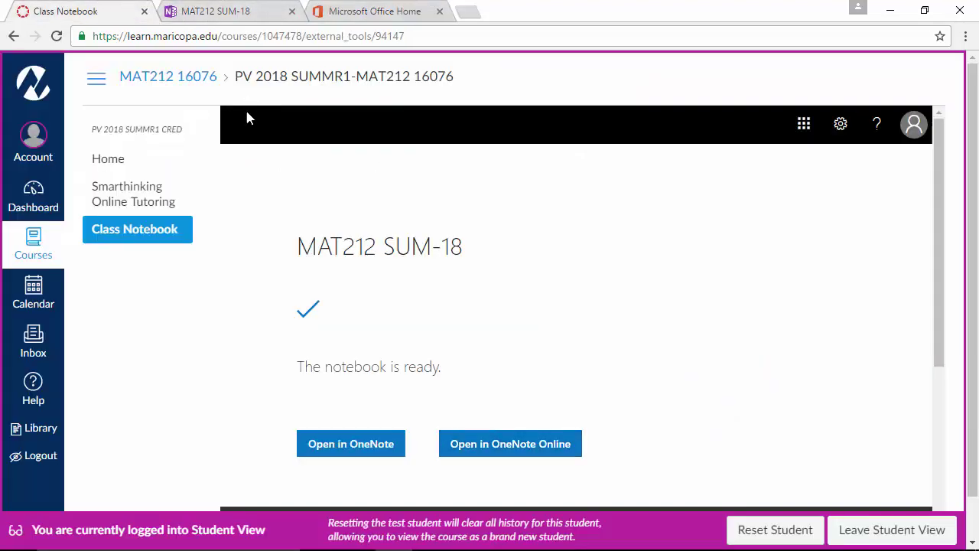
left_click(249, 9)
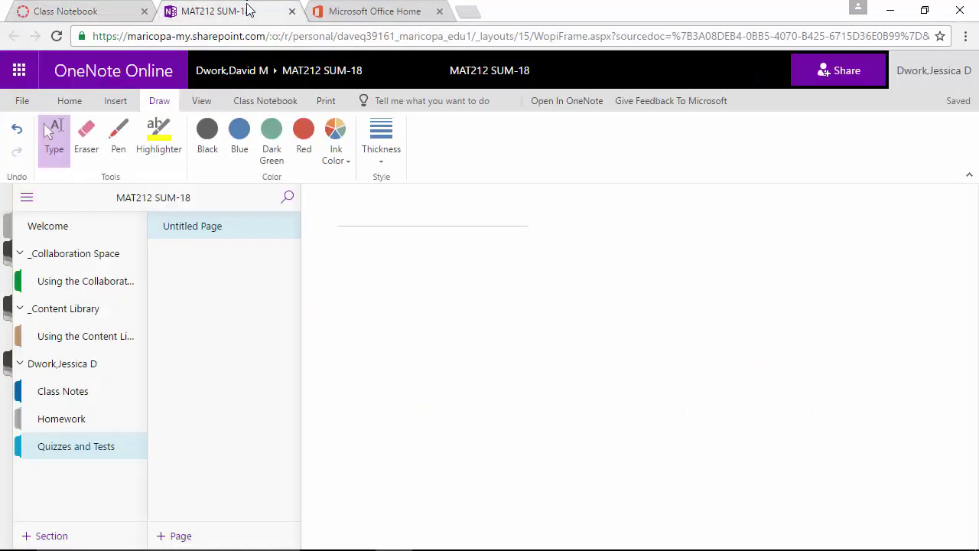
left_click(117, 101)
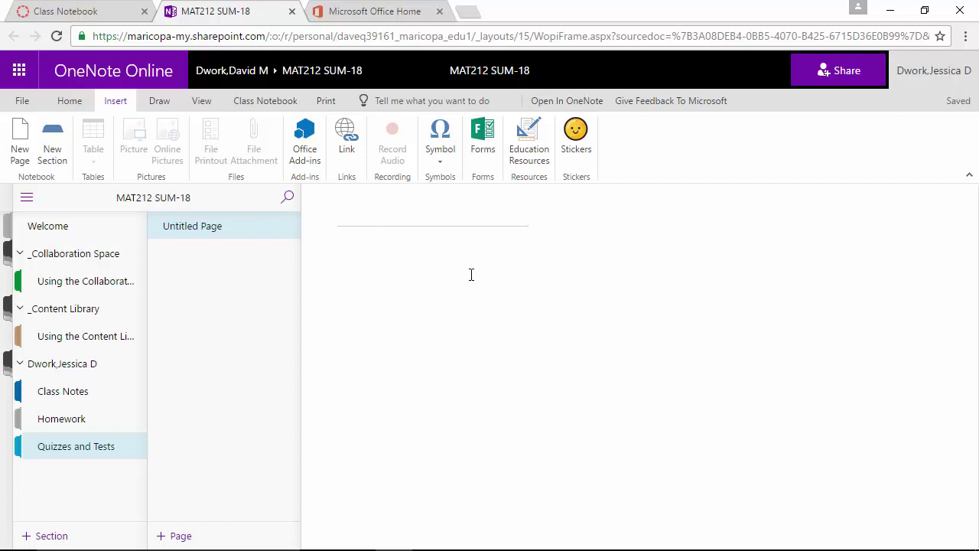
left_click(121, 9)
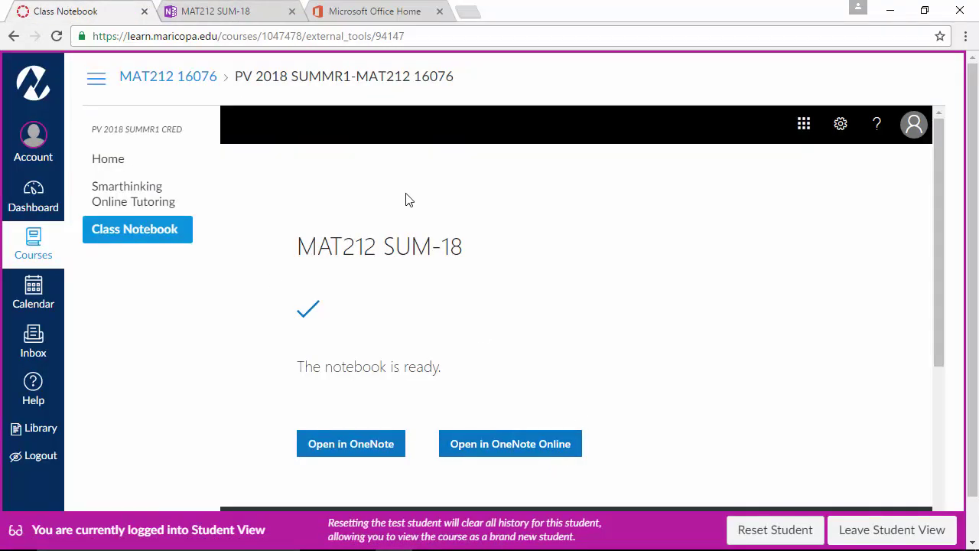
left_click(231, 4)
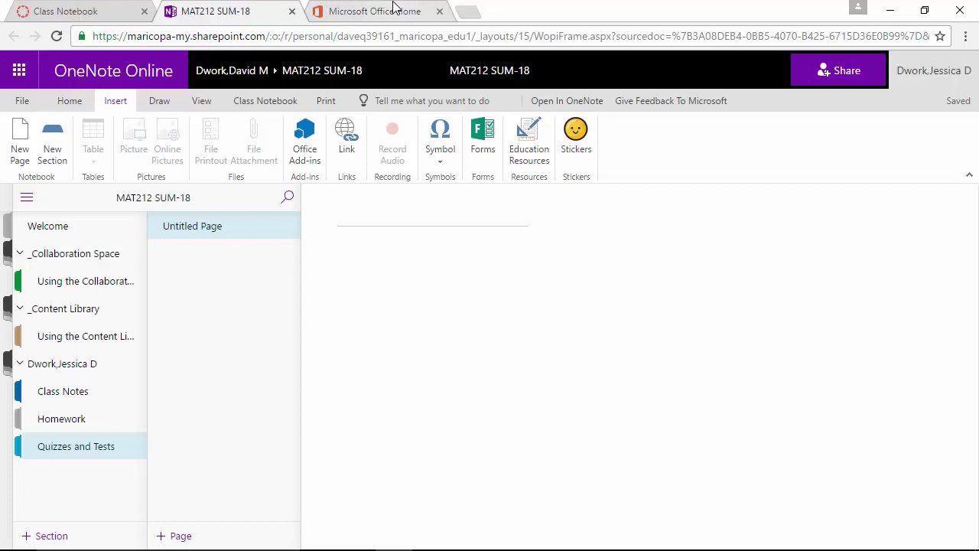
left_click(379, 12)
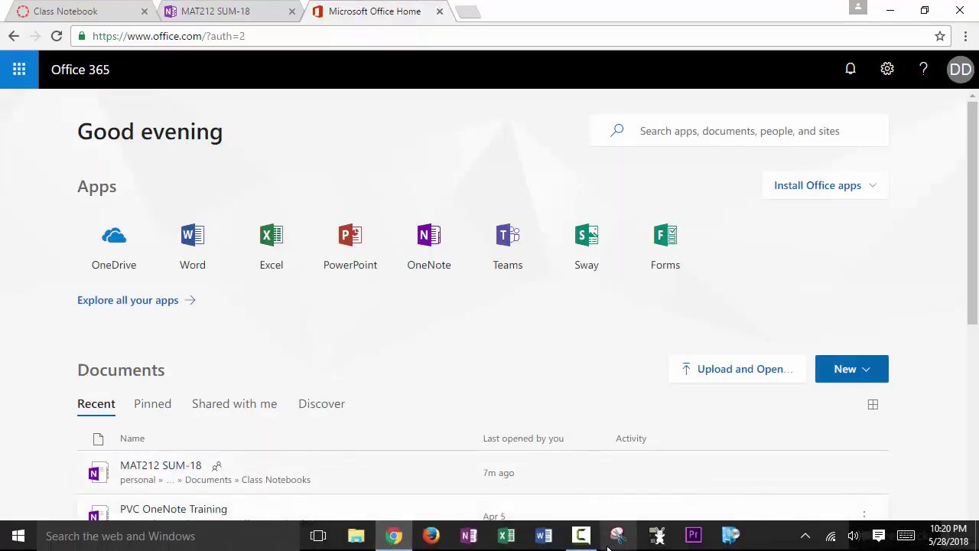
Step: Under MOER's Syllabus, Written Homework Solutions, open the OneNote Classroom Notebook link to MAT212 SUM-18
left_click(581, 536)
left_click(648, 369)
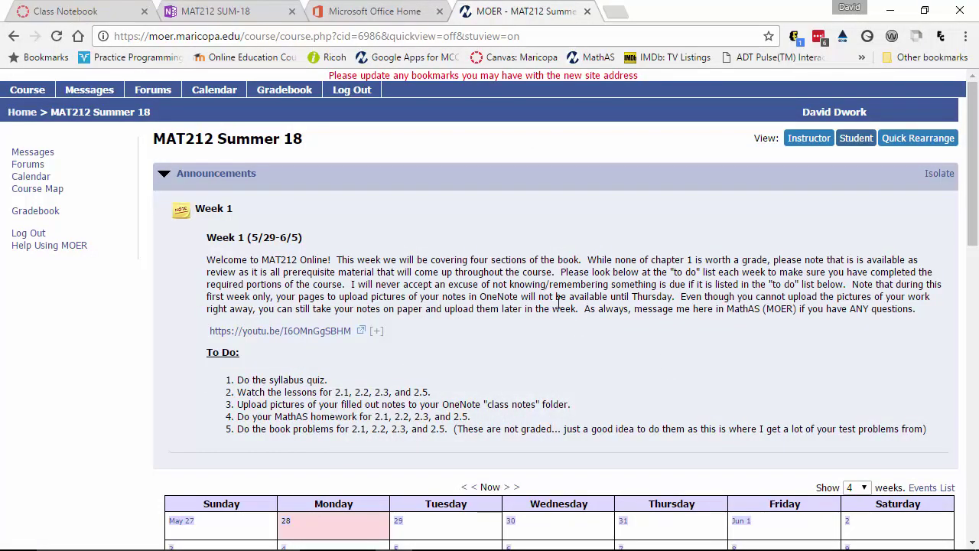
scroll(365, 371, "down", 3)
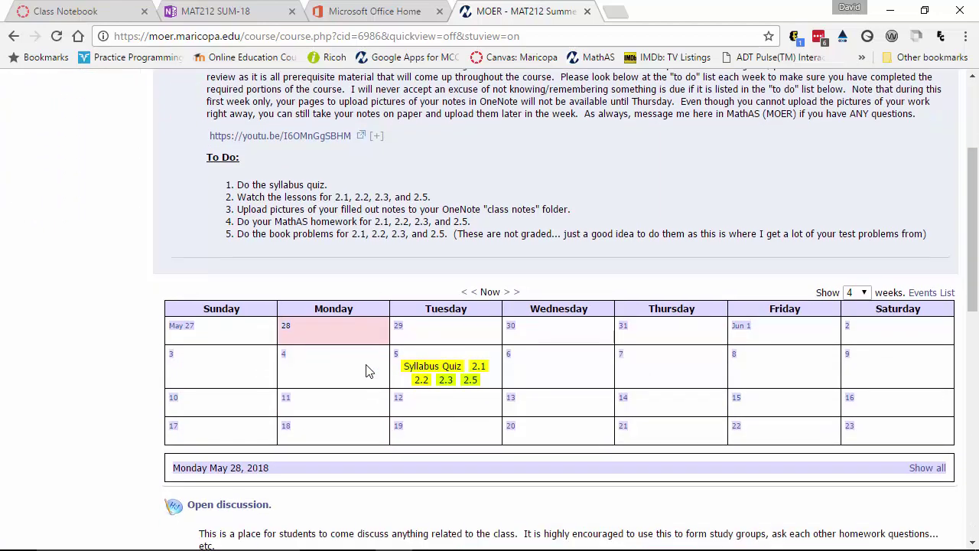
scroll(366, 371, "down", 3)
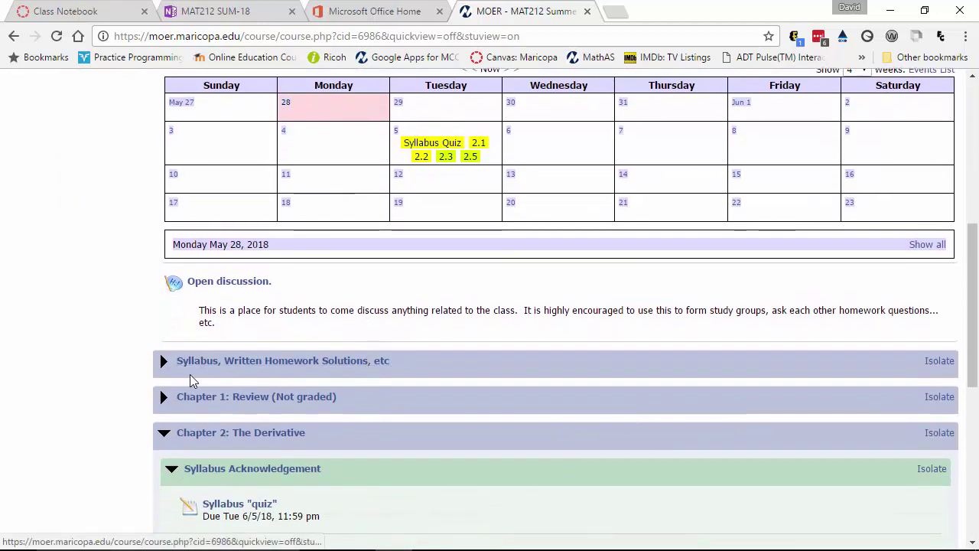
left_click(286, 370)
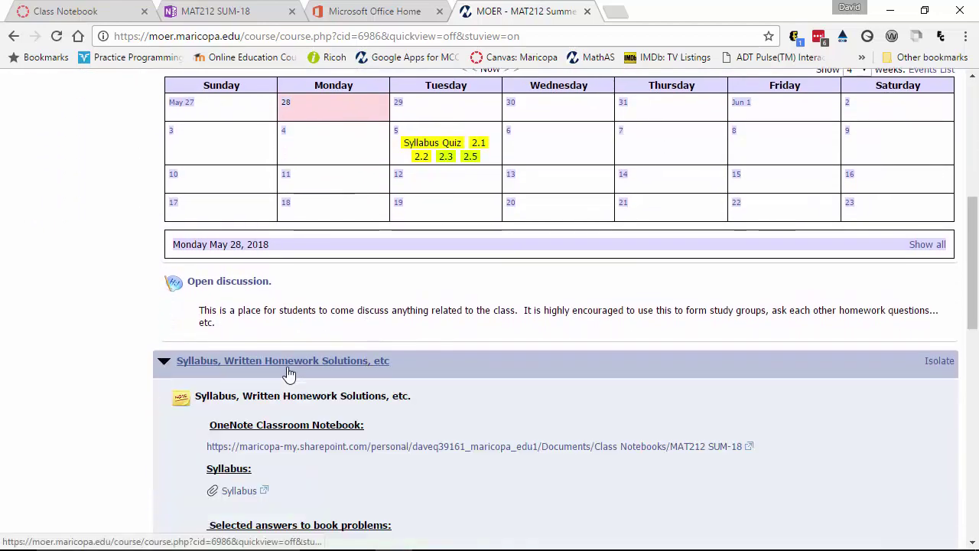
scroll(474, 420, "down", 1)
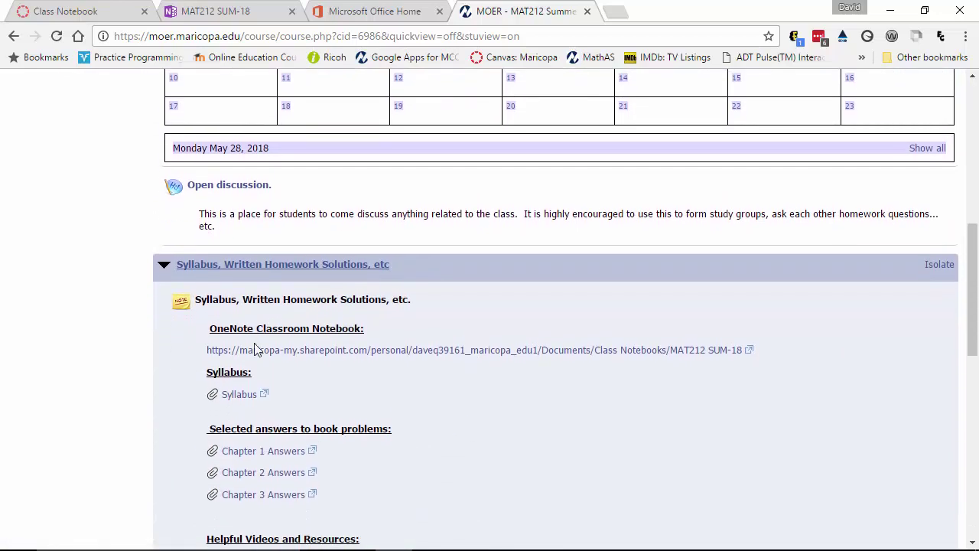
left_click(318, 358)
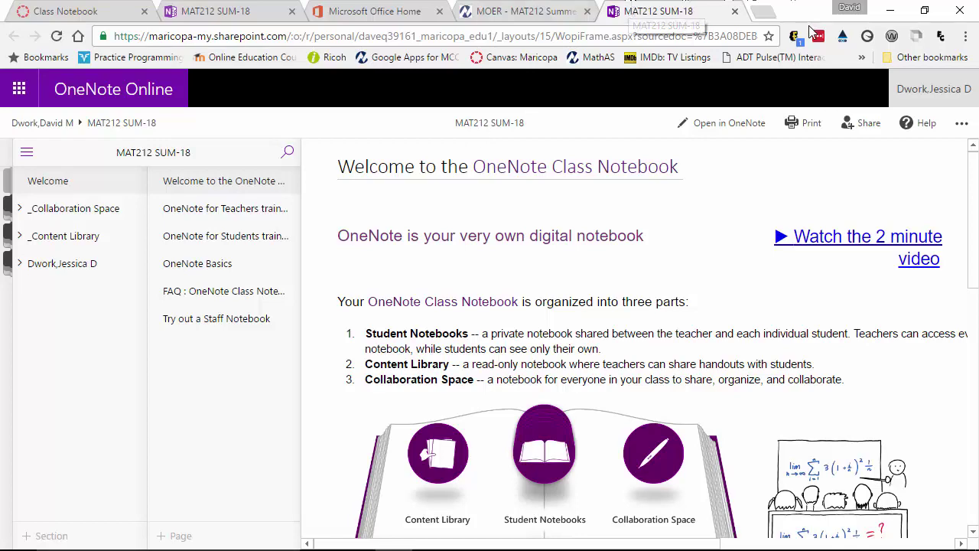
Step: Close the MAT212 SUM-18 OneNote tab to return to the MOER course page
left_click(736, 13)
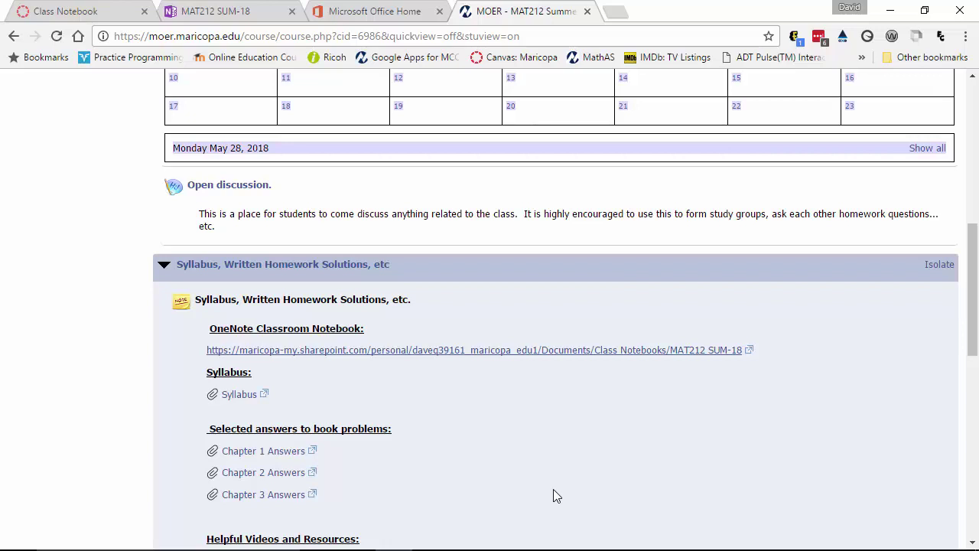
mouse_move(585, 548)
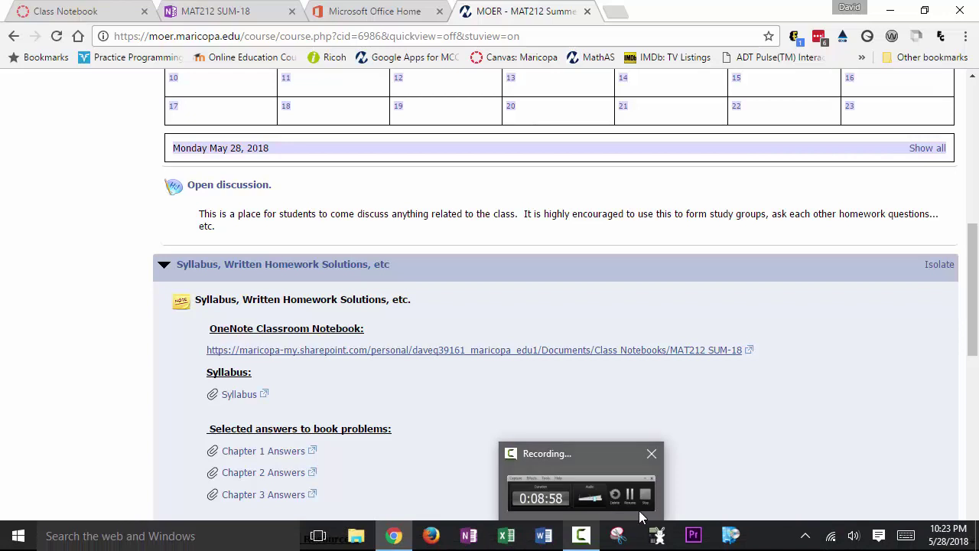
left_click(637, 482)
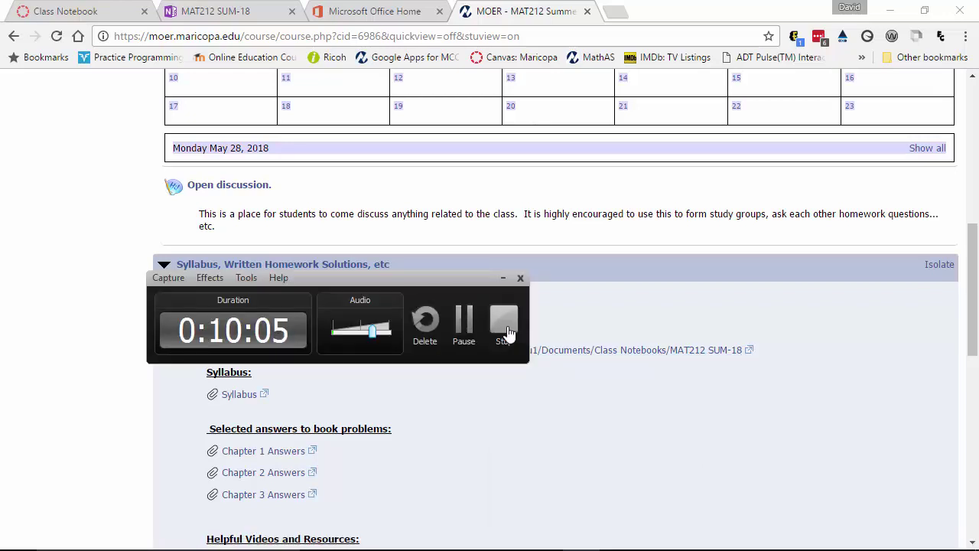